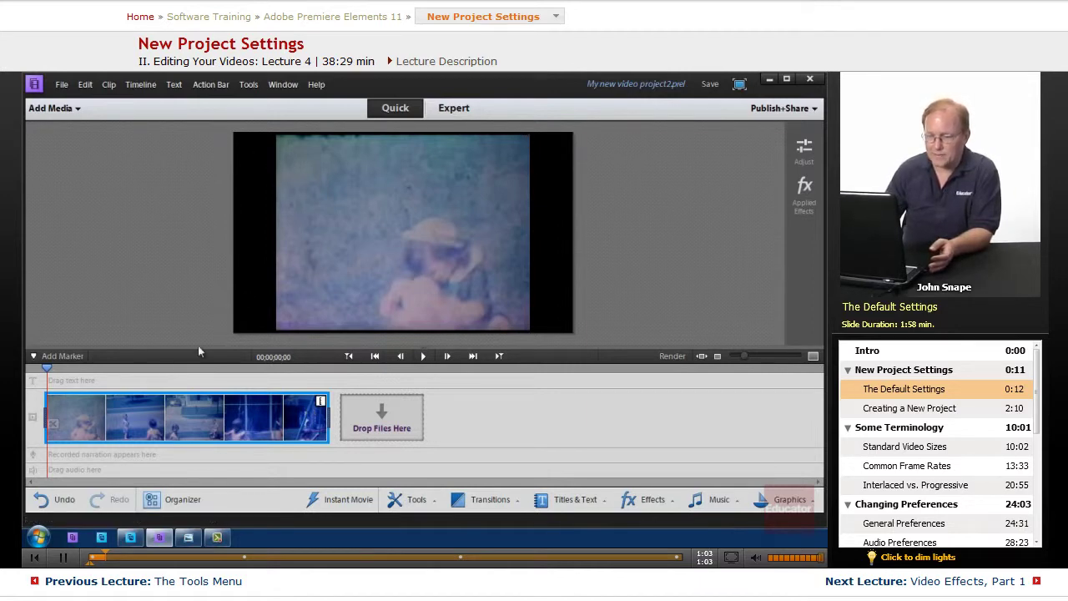
# Switch the editor from Quick view to Expert view
pyautogui.rightClick(187, 419)
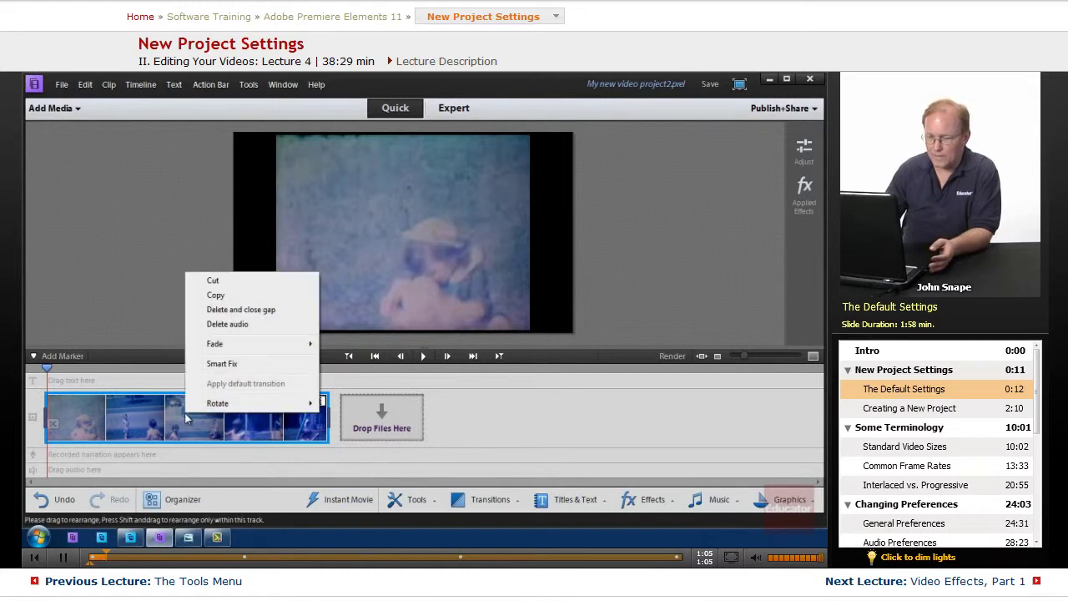
pyautogui.click(358, 374)
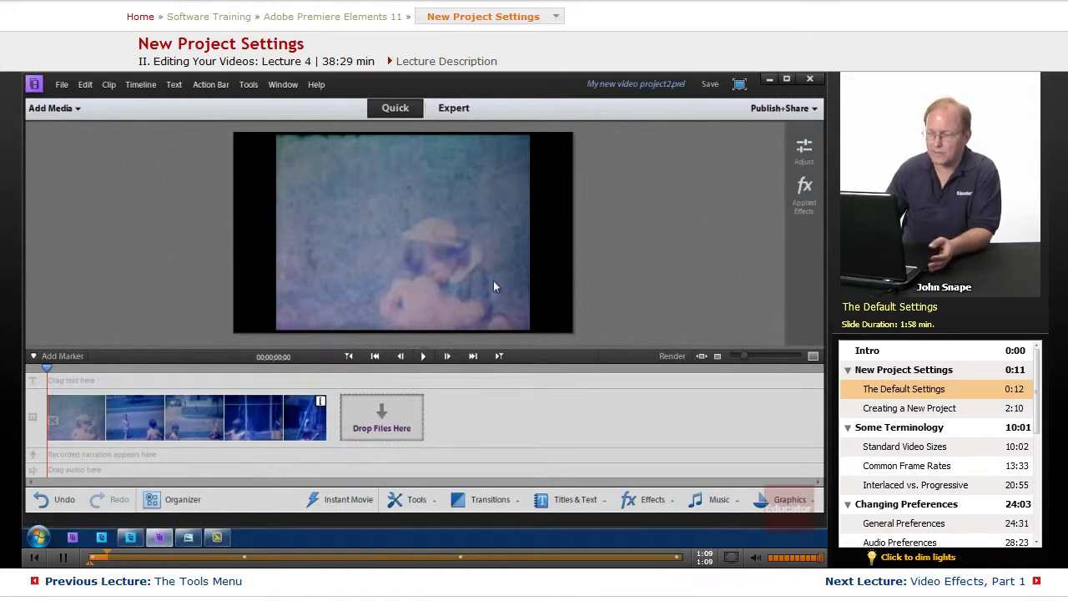
pyautogui.click(469, 109)
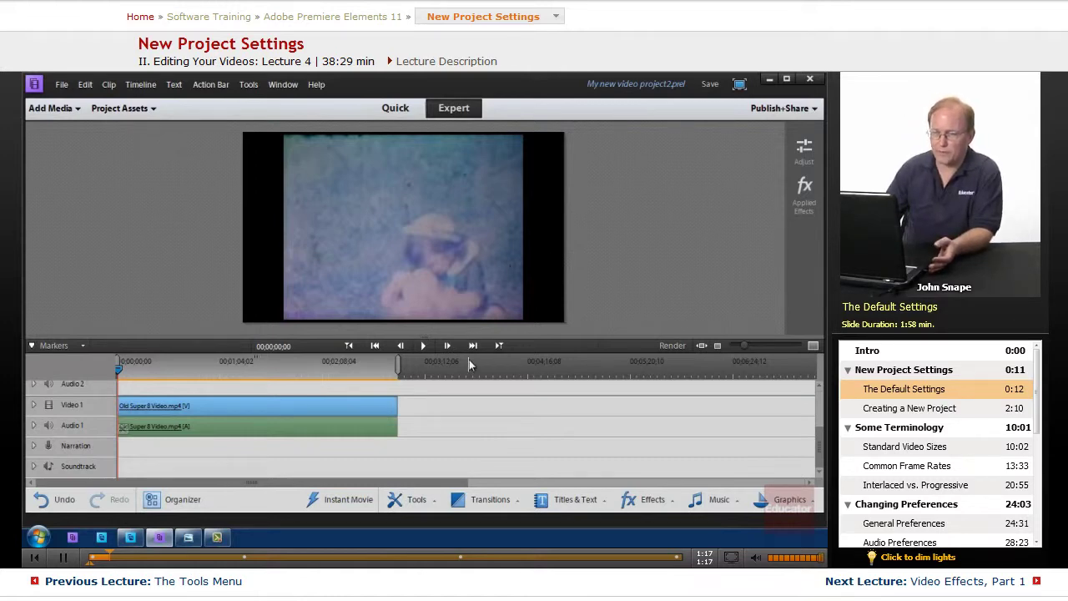
# Zoom the timeline in on the Old Super 8 clip and turn off Scale to Frame Size
pyautogui.rightClick(285, 404)
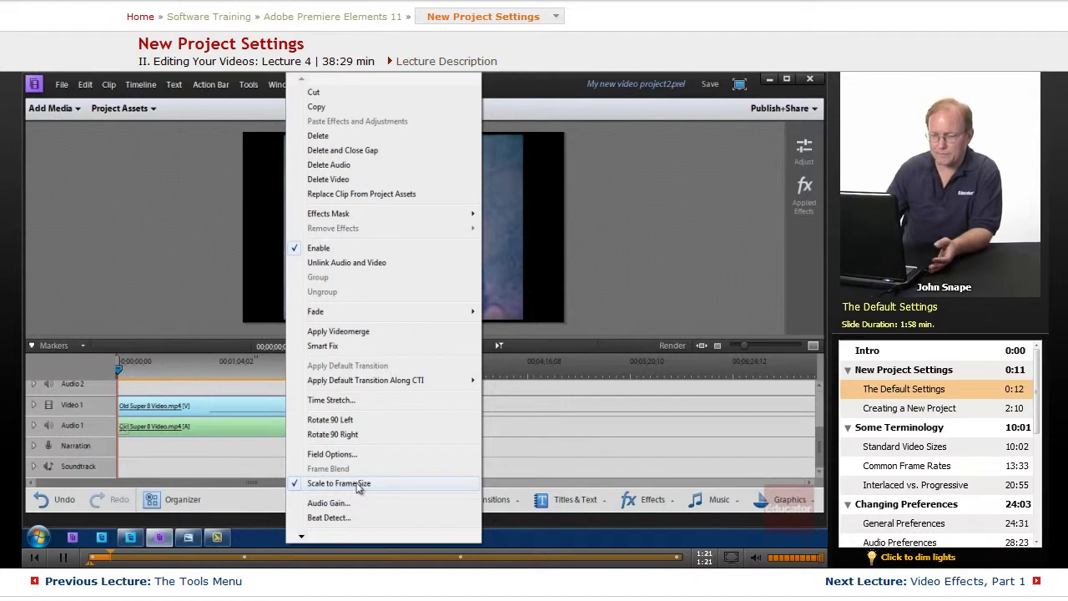
pyautogui.click(152, 346)
pyautogui.click(701, 346)
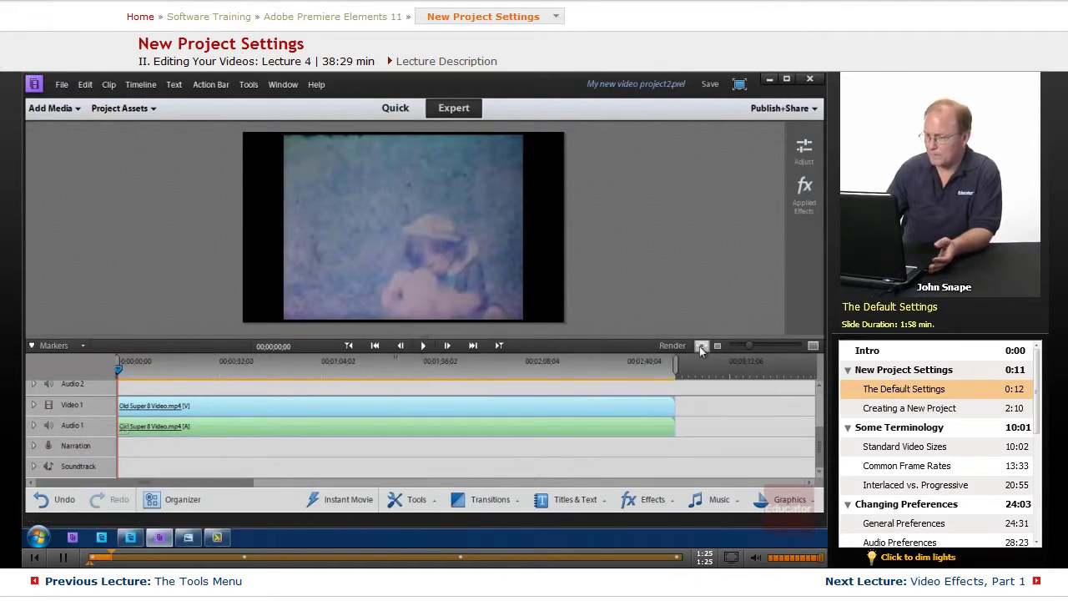
pyautogui.rightClick(657, 427)
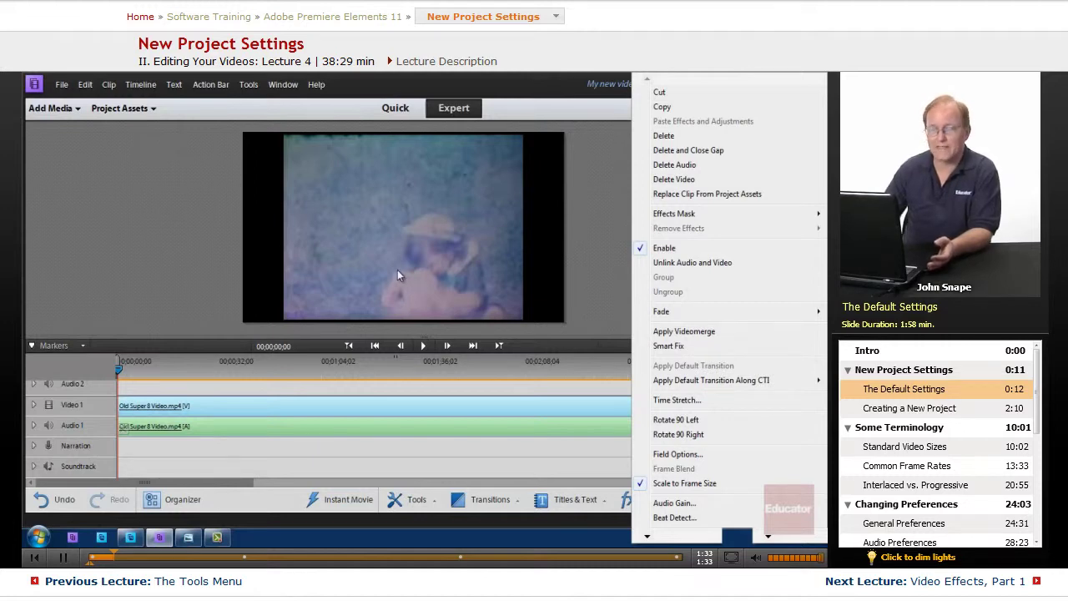
pyautogui.click(673, 484)
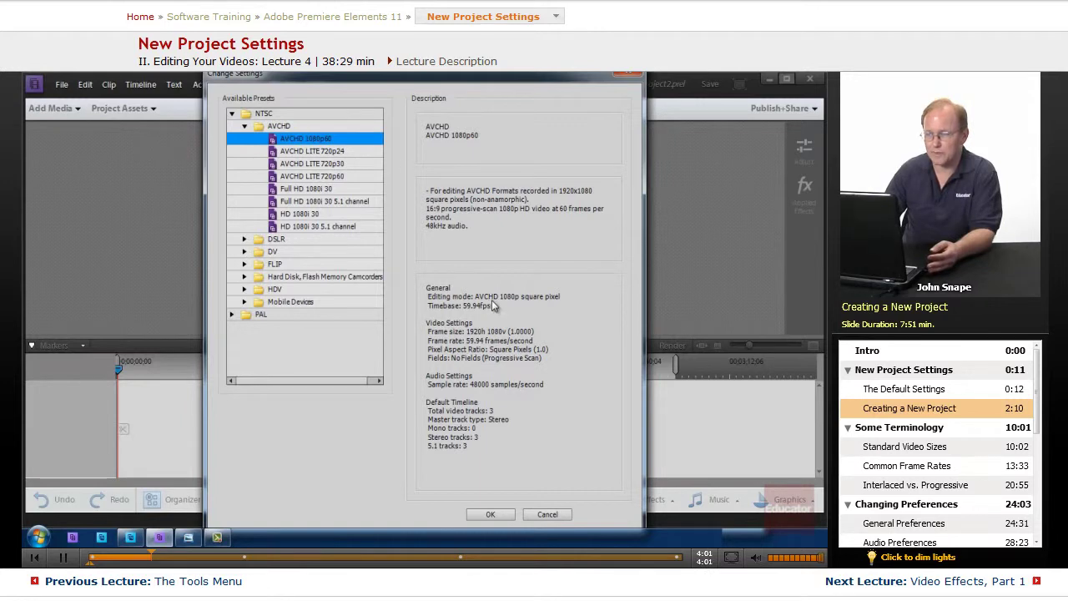
# Select the NTSC DV Standard 48kHz preset for the new project
pyautogui.click(245, 251)
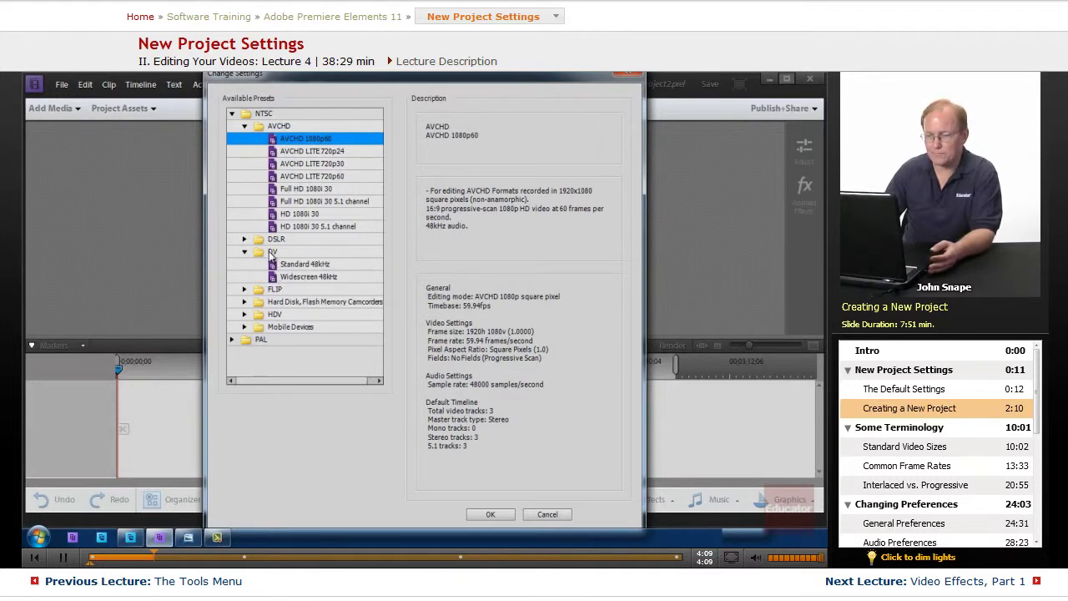
pyautogui.click(315, 269)
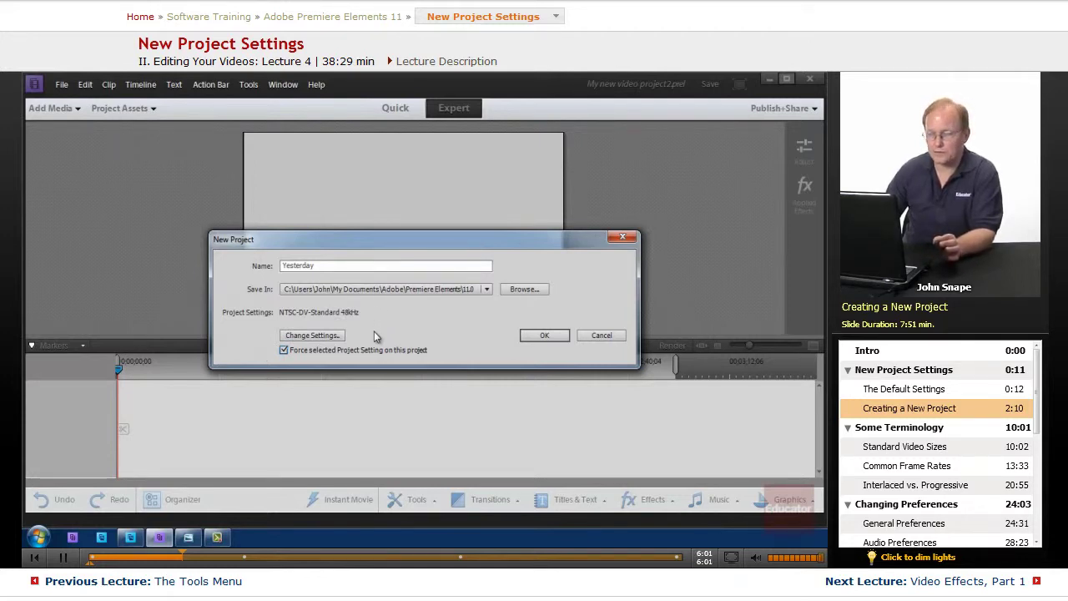
# Create the Yesterday project, import Old Super 8 Video.mp4, and preview it in a repositioned window
pyautogui.click(544, 335)
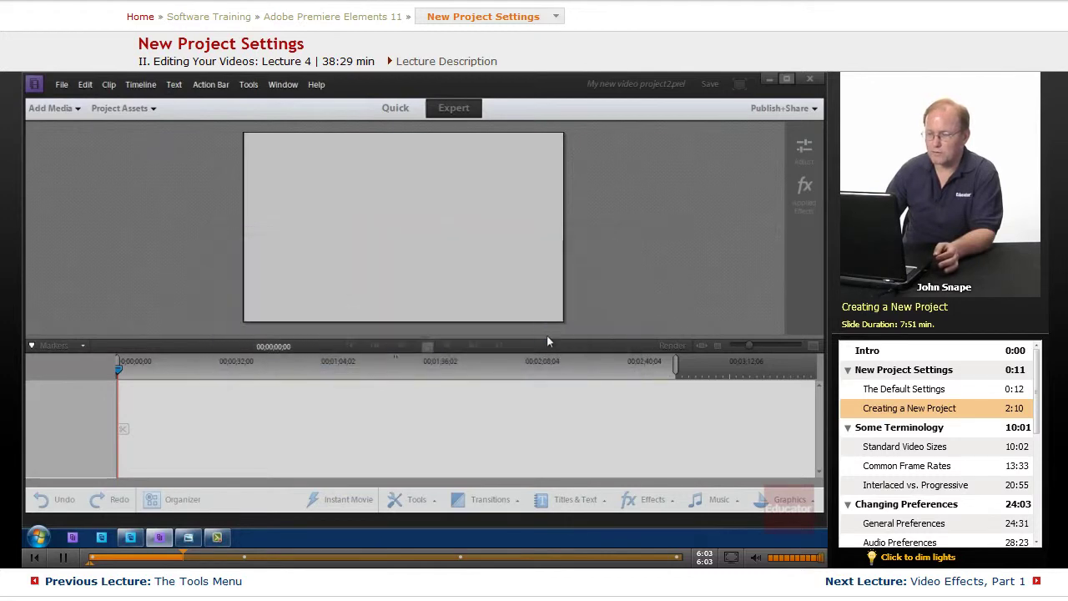
pyautogui.click(154, 110)
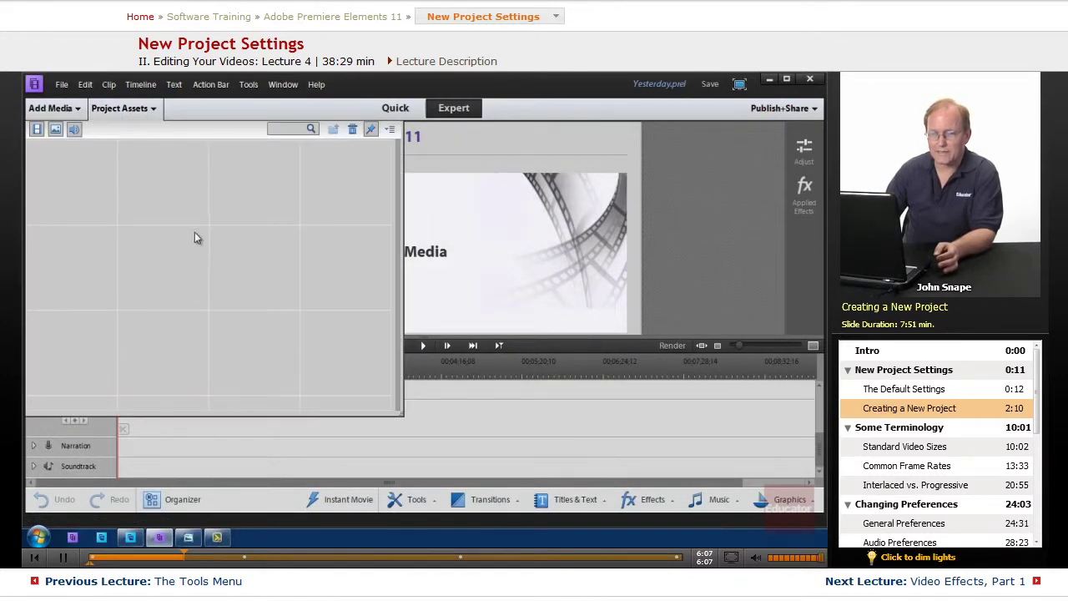
pyautogui.doubleClick(80, 176)
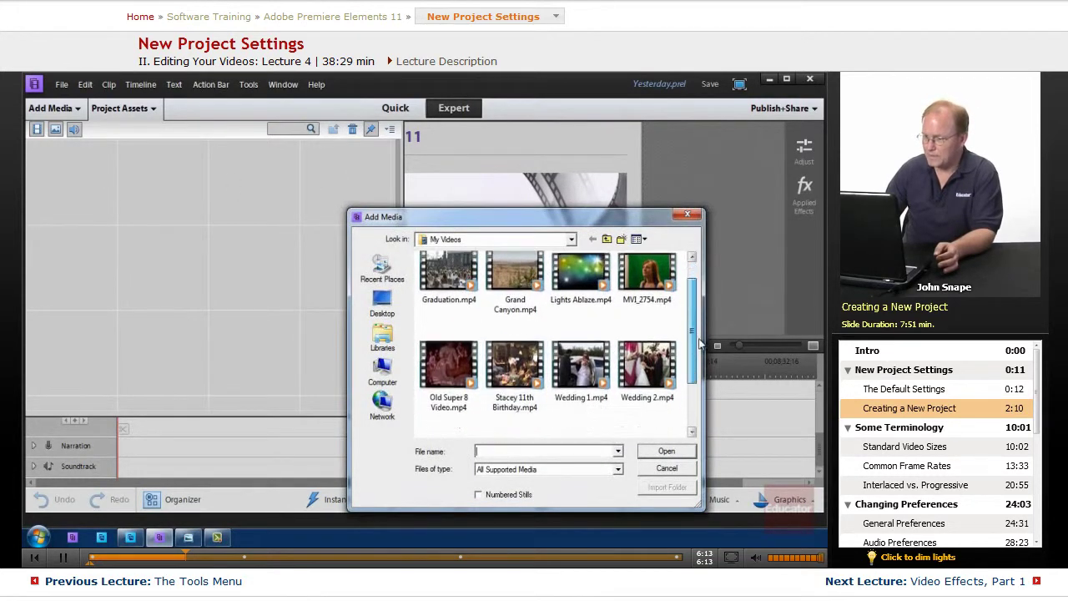
pyautogui.scroll(-2, 693, 317)
pyautogui.doubleClick(436, 313)
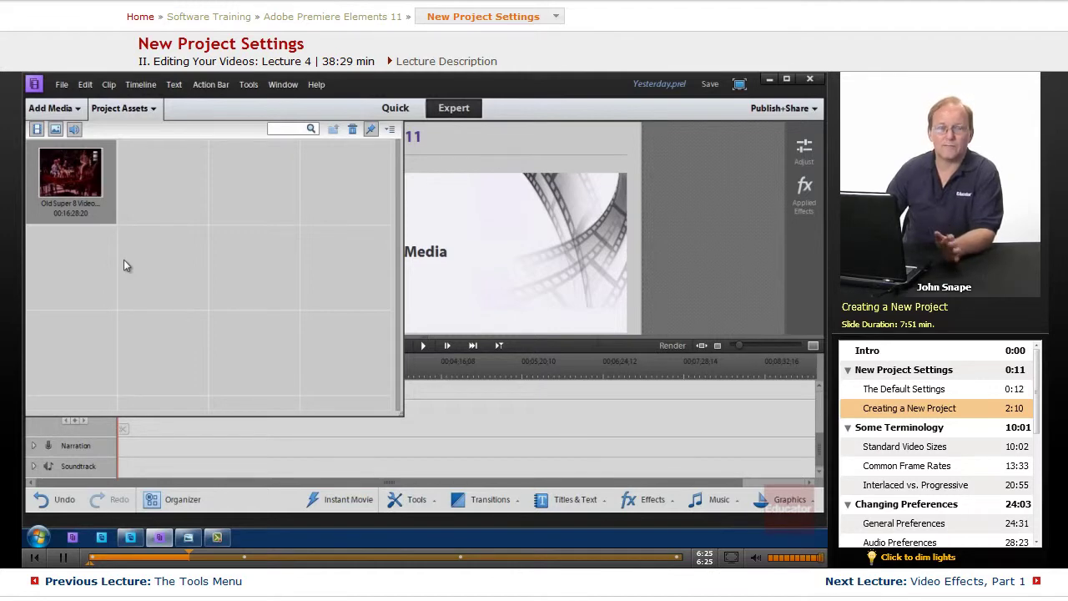
pyautogui.doubleClick(82, 178)
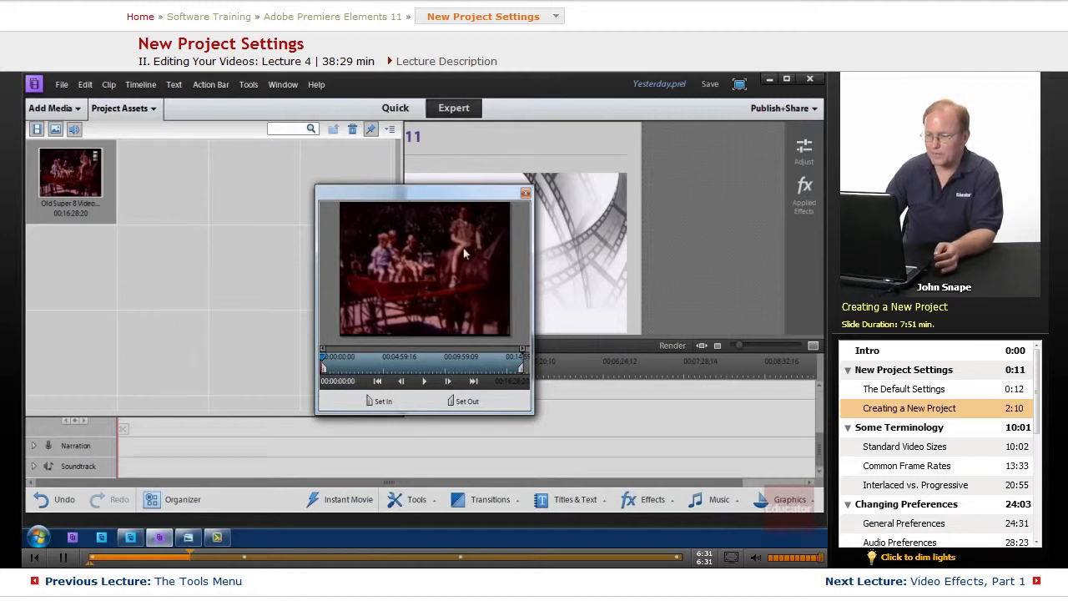
pyautogui.moveTo(449, 190); pyautogui.dragTo(251, 119)
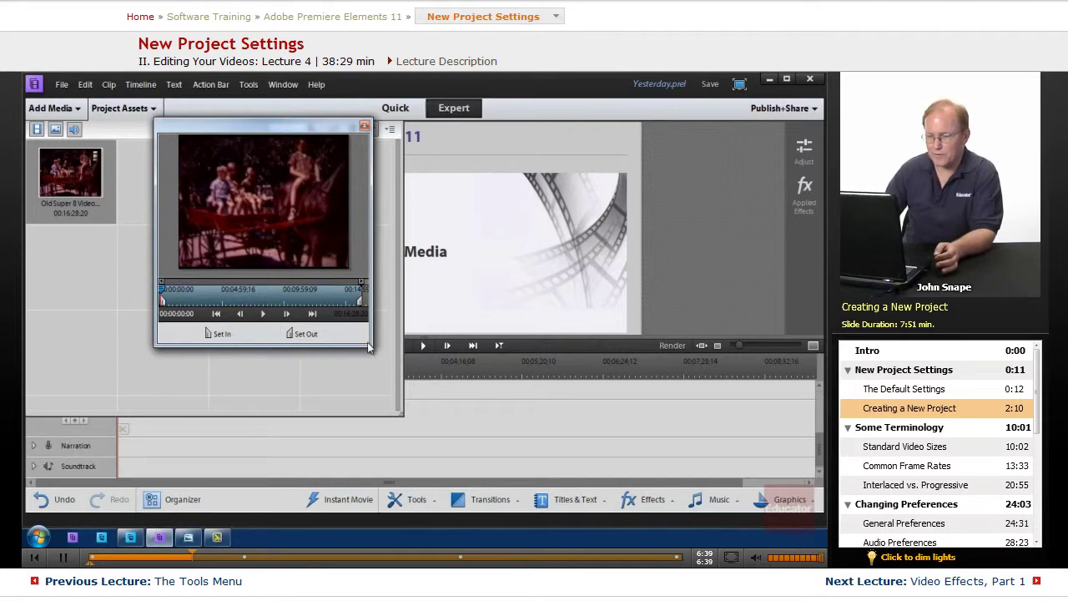
# Enlarge the clip preview window and scrub the footage toward the 13-minute mark
pyautogui.moveTo(368, 343); pyautogui.dragTo(701, 473)
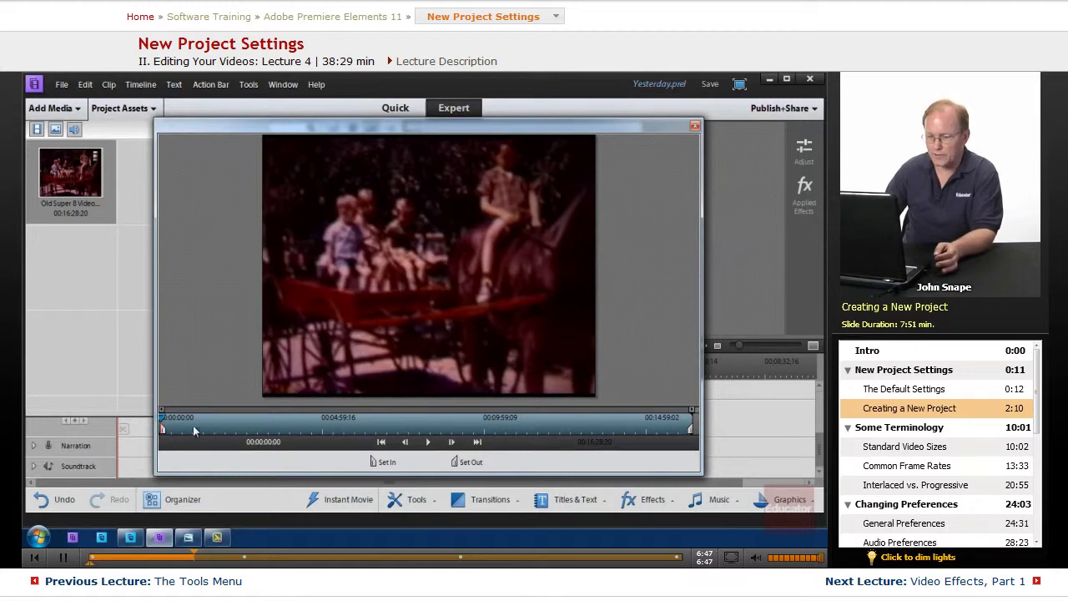
pyautogui.moveTo(163, 426); pyautogui.dragTo(599, 424)
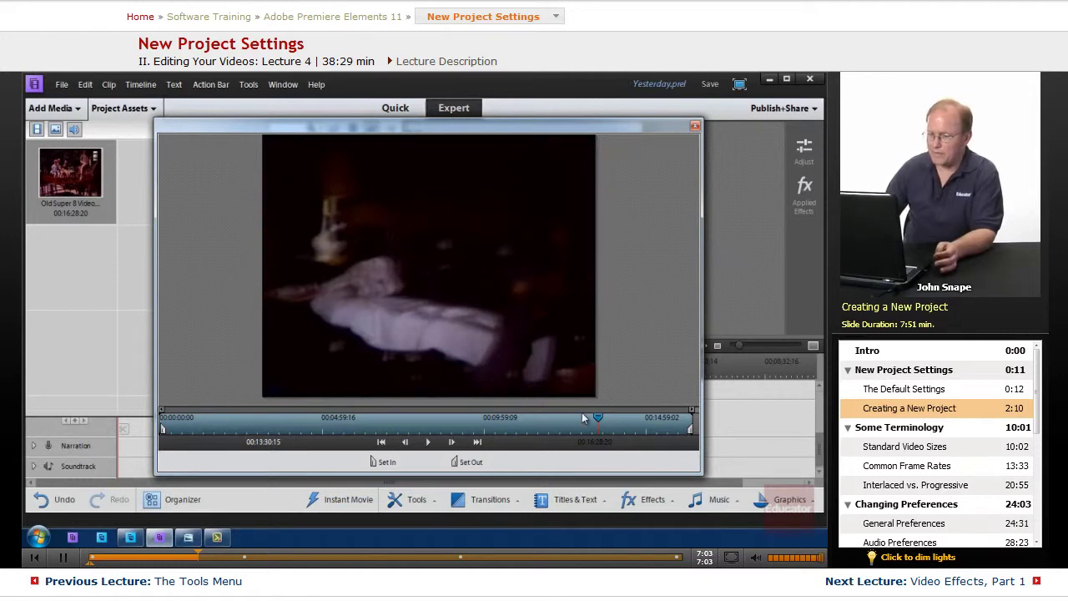
# Play the clip and set its in point at 00:13:34:00, leaving 00:02:54:20
pyautogui.press('space')
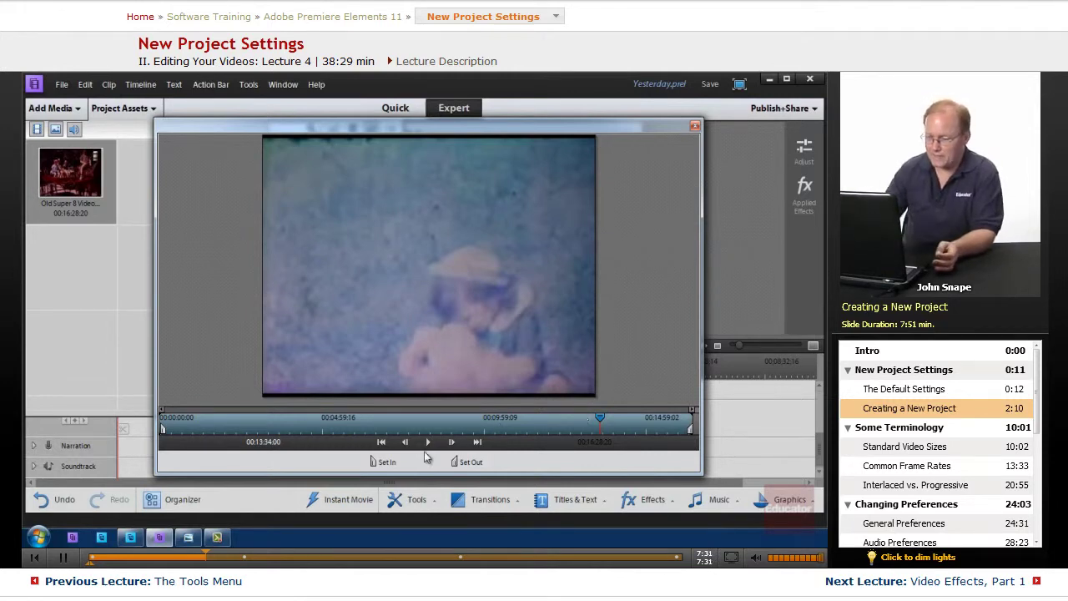
pyautogui.click(387, 464)
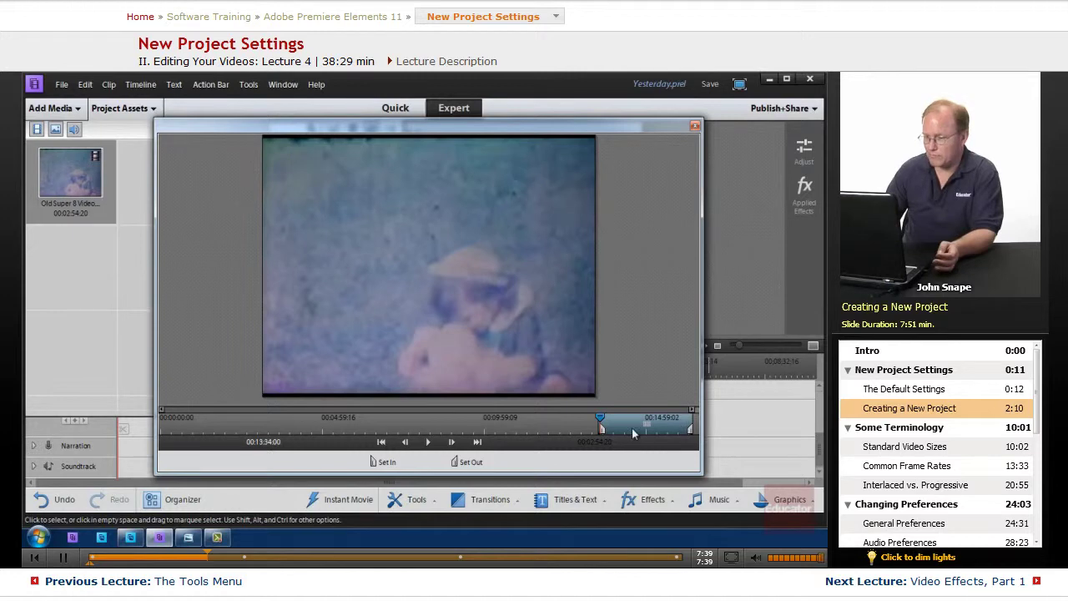
# Drop the trimmed clip onto the Video 1 and Audio 1 tracks and collapse both track headers
pyautogui.click(695, 127)
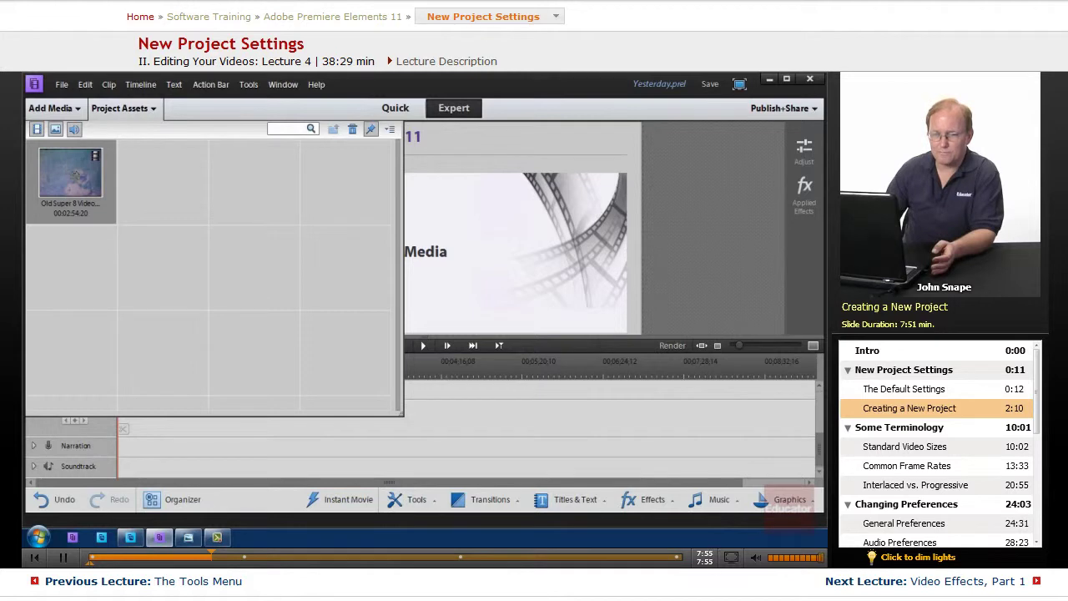
pyautogui.moveTo(164, 422); pyautogui.dragTo(186, 458)
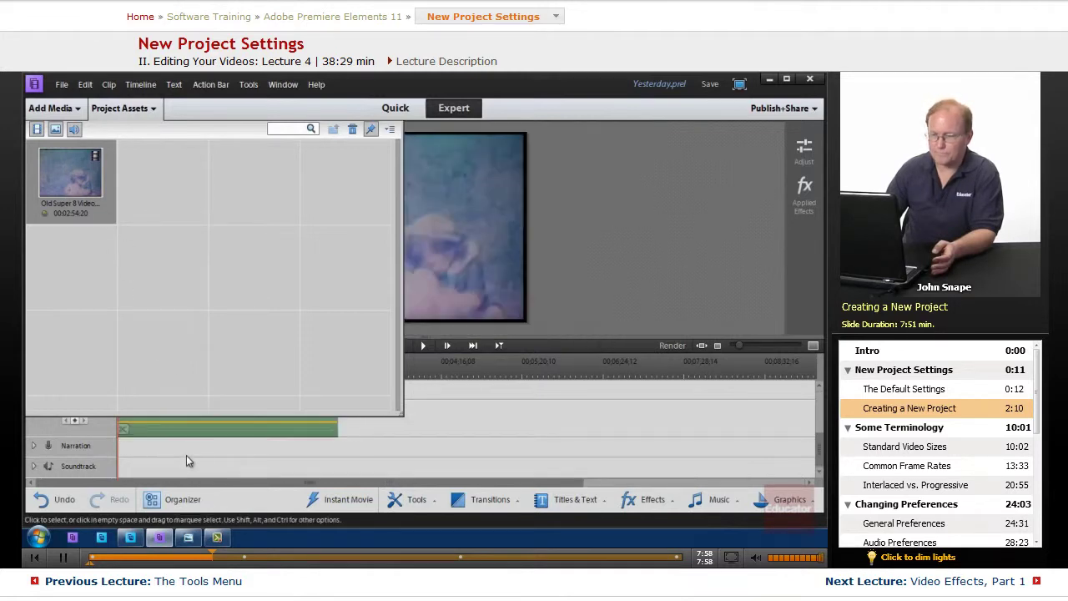
pyautogui.click(120, 108)
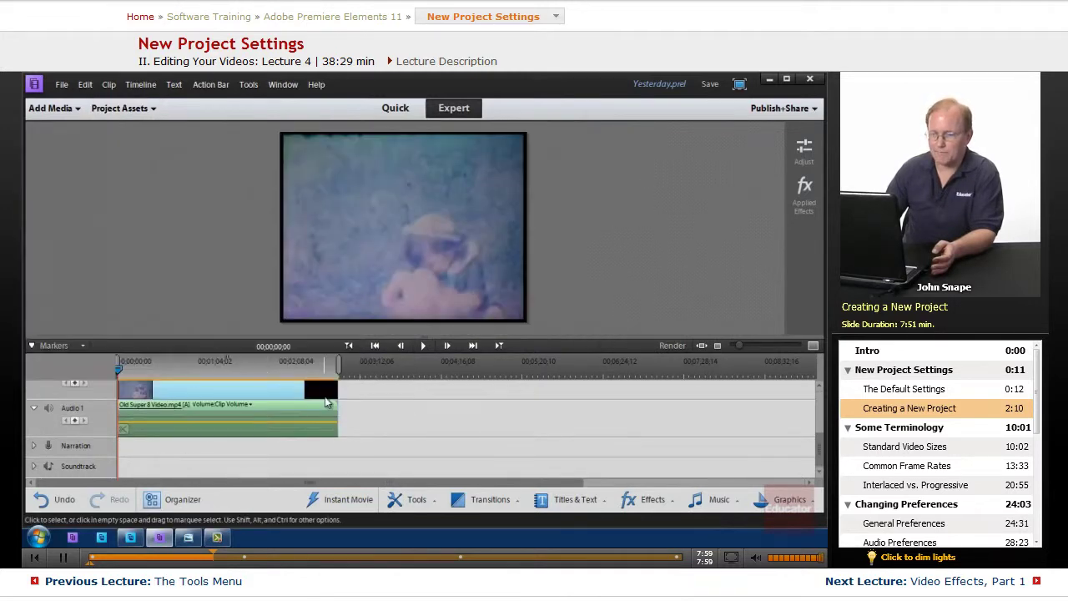
pyautogui.click(36, 410)
pyautogui.click(35, 394)
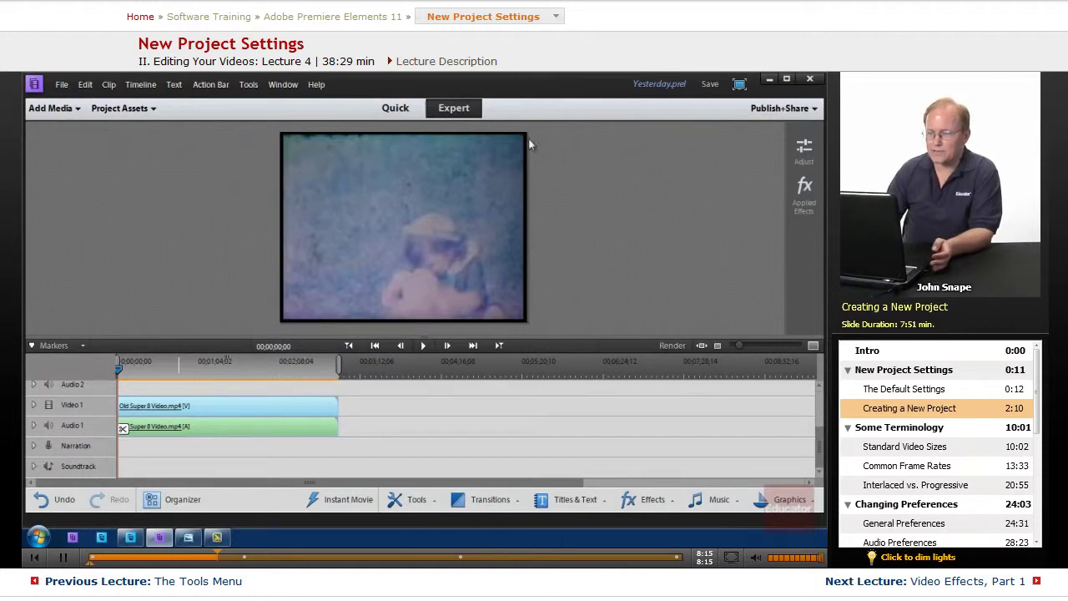
# Turn off Scale to Frame Size for the Video 1 clip so it shows within black borders
pyautogui.rightClick(210, 409)
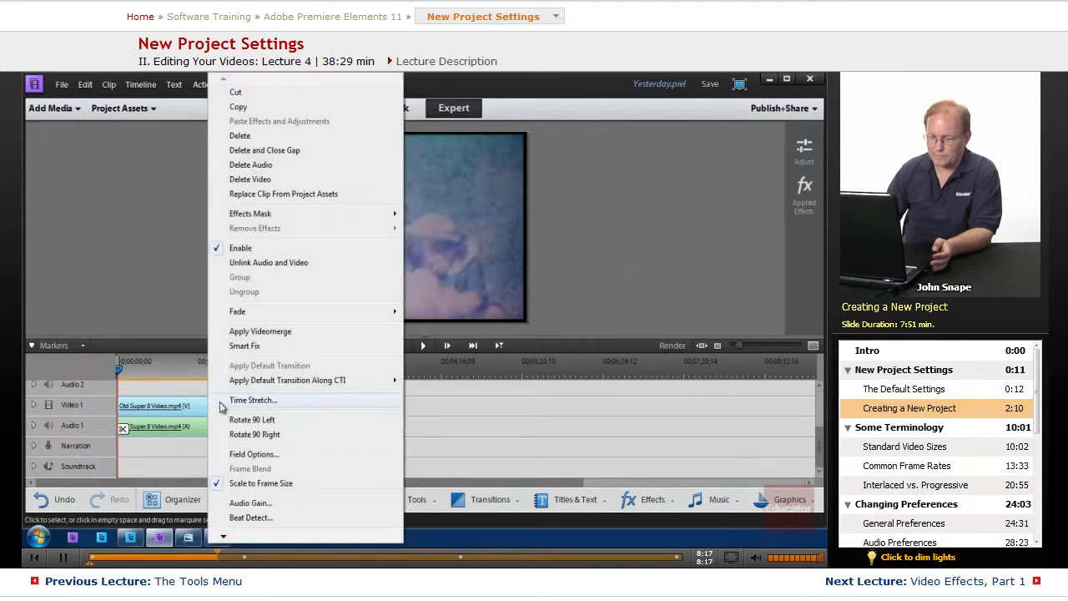
pyautogui.click(267, 484)
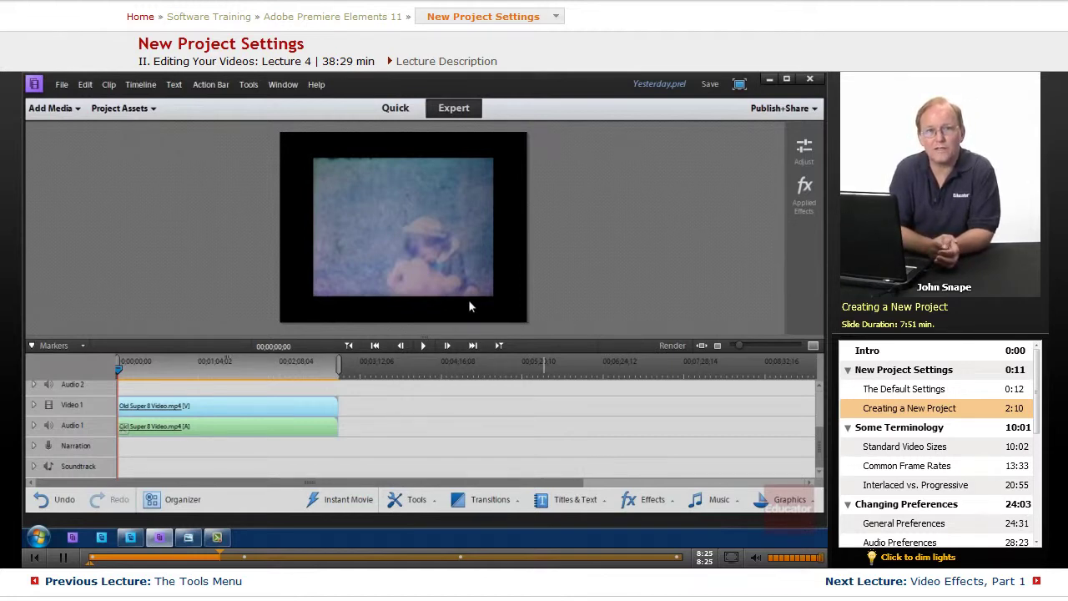
pyautogui.rightClick(232, 408)
# Re-enable Scale to Frame Size on the clip, then open and close the File menu
pyautogui.click(307, 484)
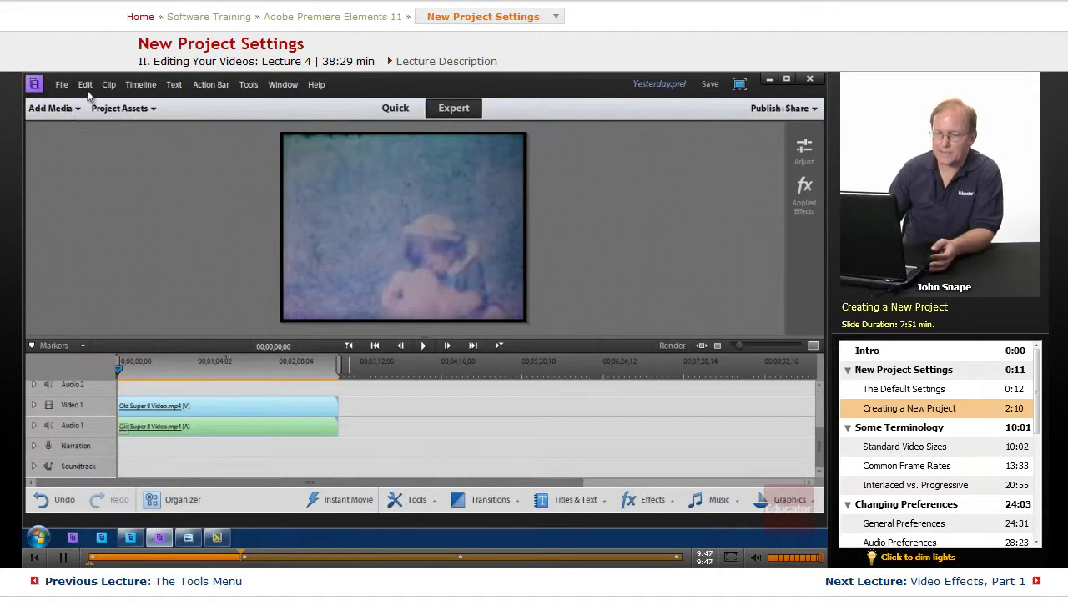
pyautogui.click(62, 85)
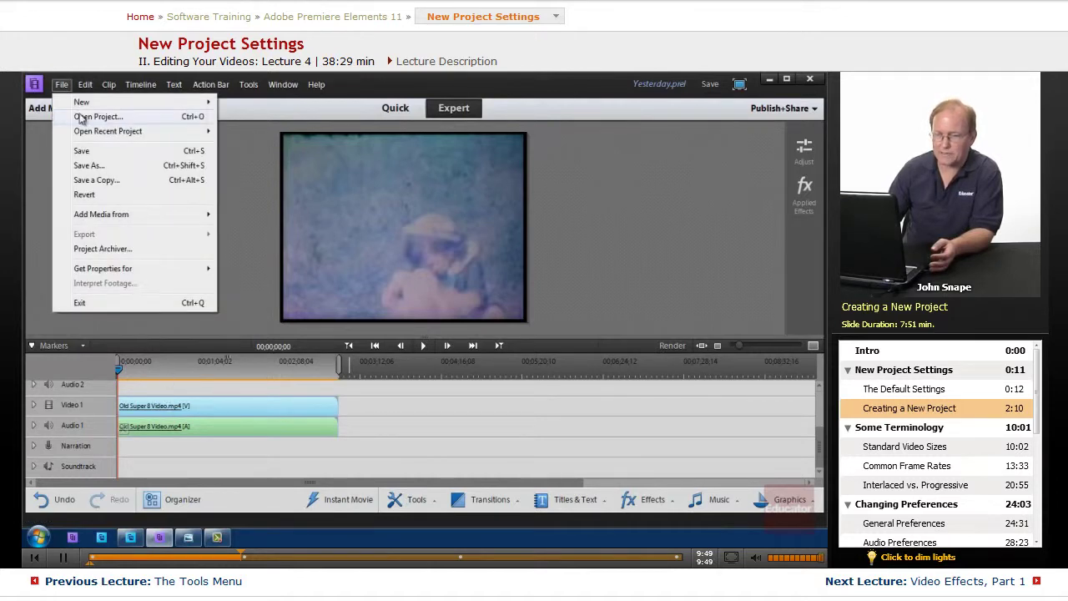
pyautogui.click(33, 223)
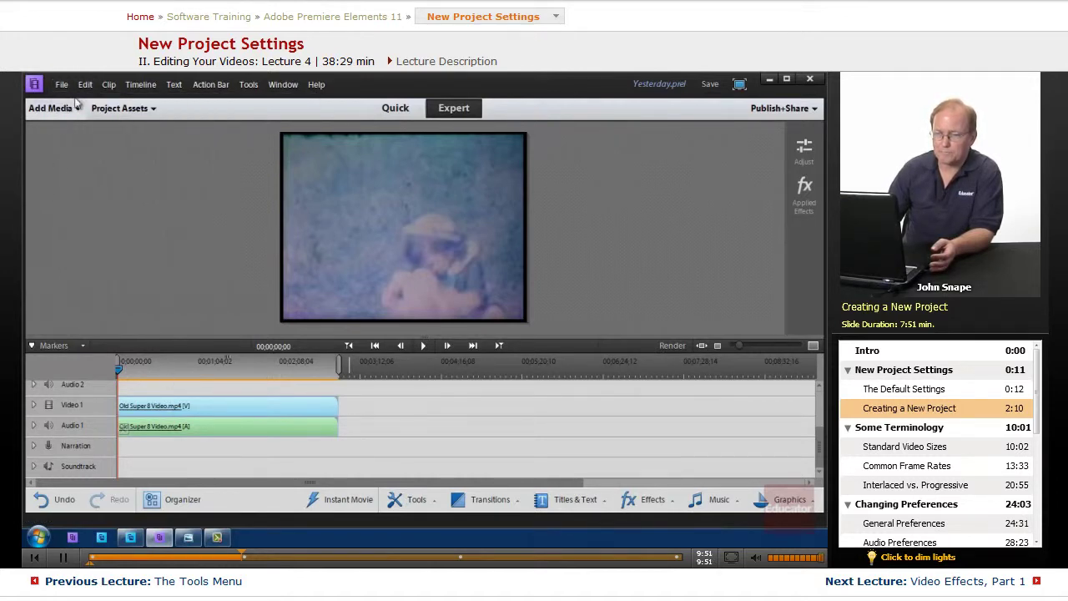